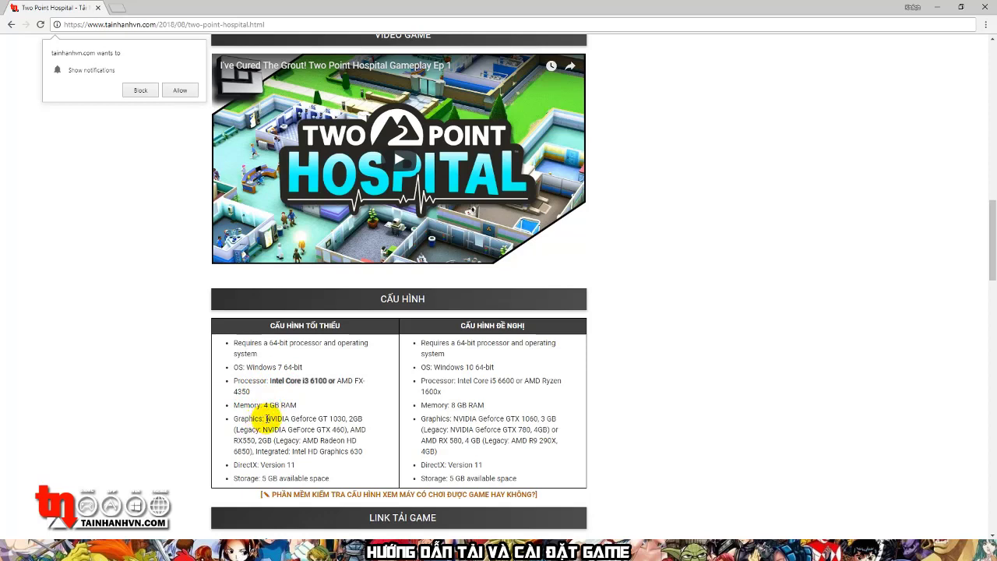
# Review the minimum graphics requirements for Two Point Hospital and the game download links on the page.
pyautogui.moveTo(301, 420); pyautogui.dragTo(365, 421)
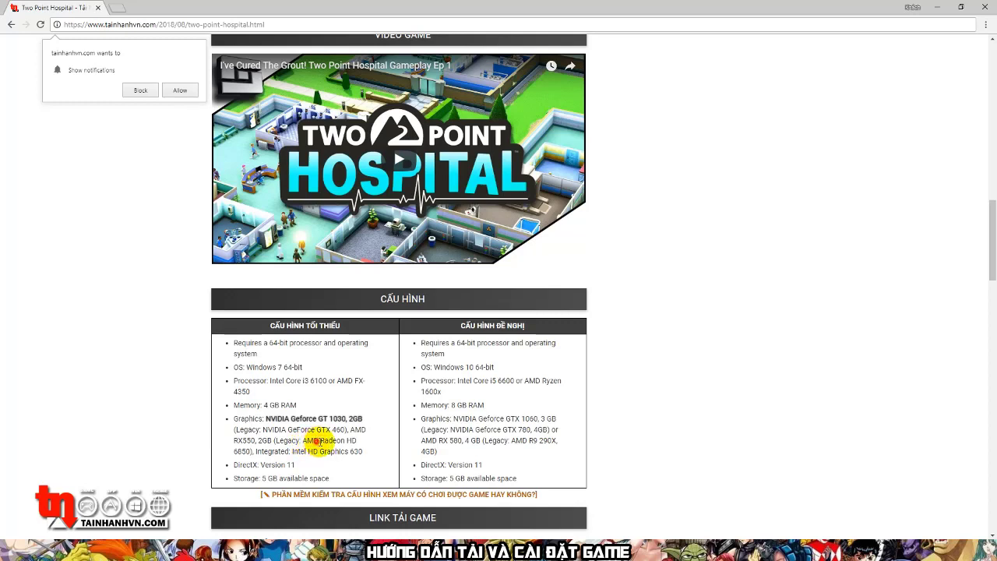
pyautogui.moveTo(315, 441); pyautogui.dragTo(346, 452)
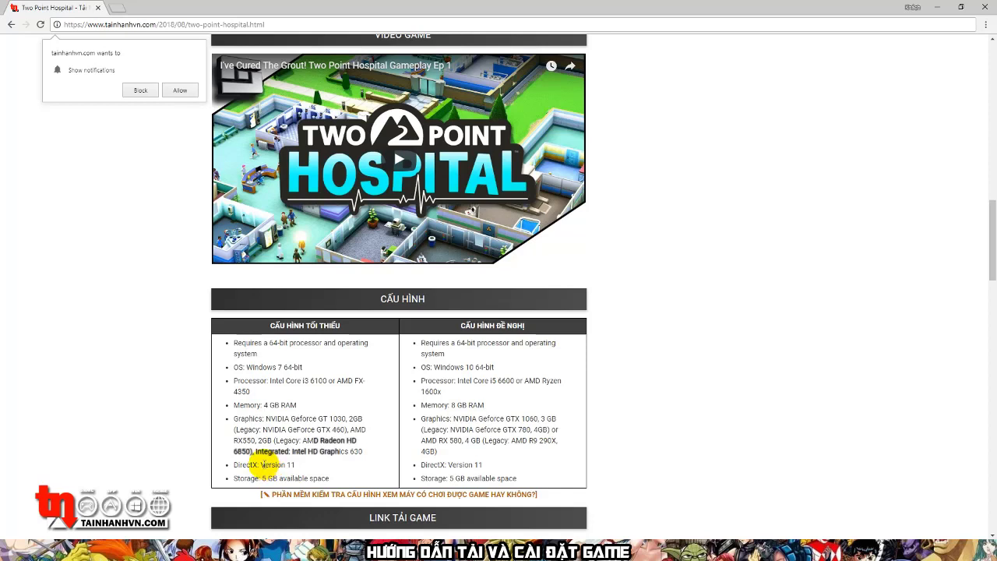
pyautogui.scroll(-3, 366, 374)
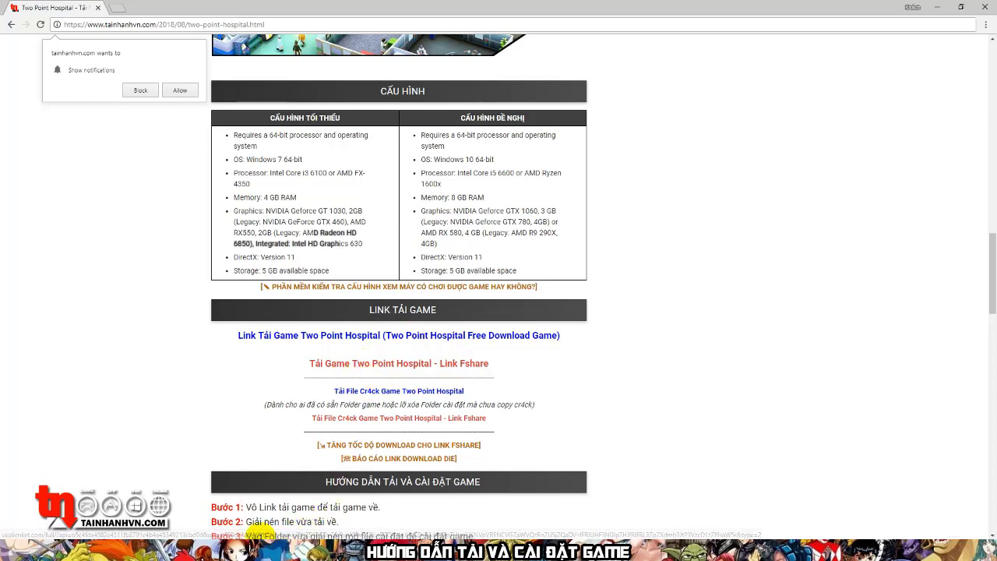
# Switch to File Explorer and check the extraction options for the [TaiNhanhVN.com] Two Point Hospital WinRAR archive.
pyautogui.click(205, 505)
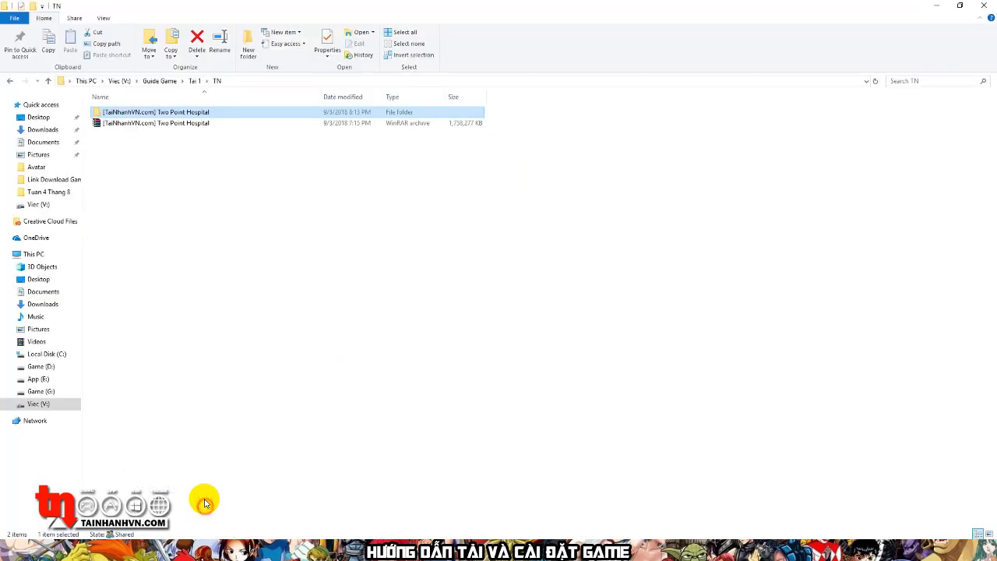
pyautogui.moveTo(214, 191); pyautogui.dragTo(115, 132)
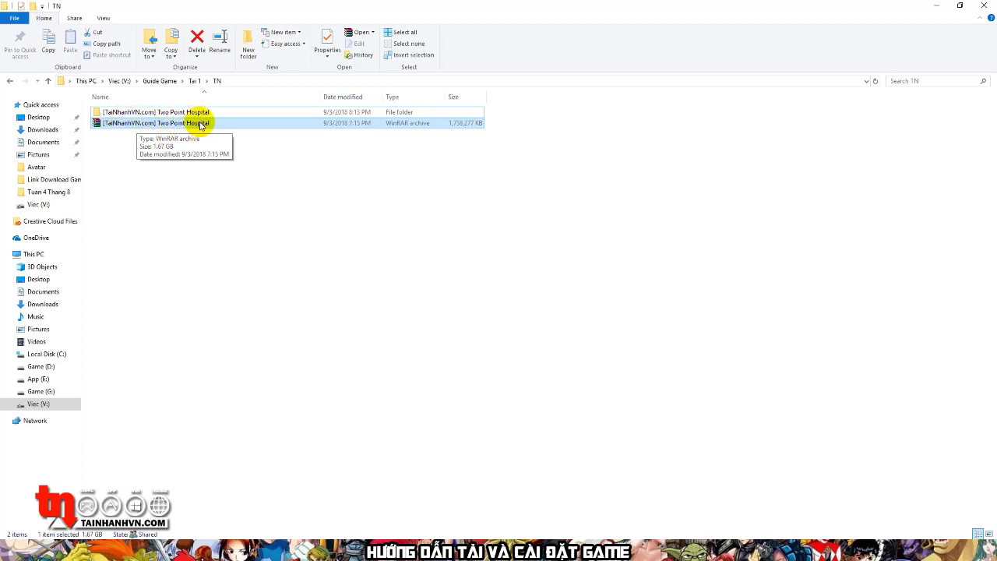
pyautogui.rightClick(158, 126)
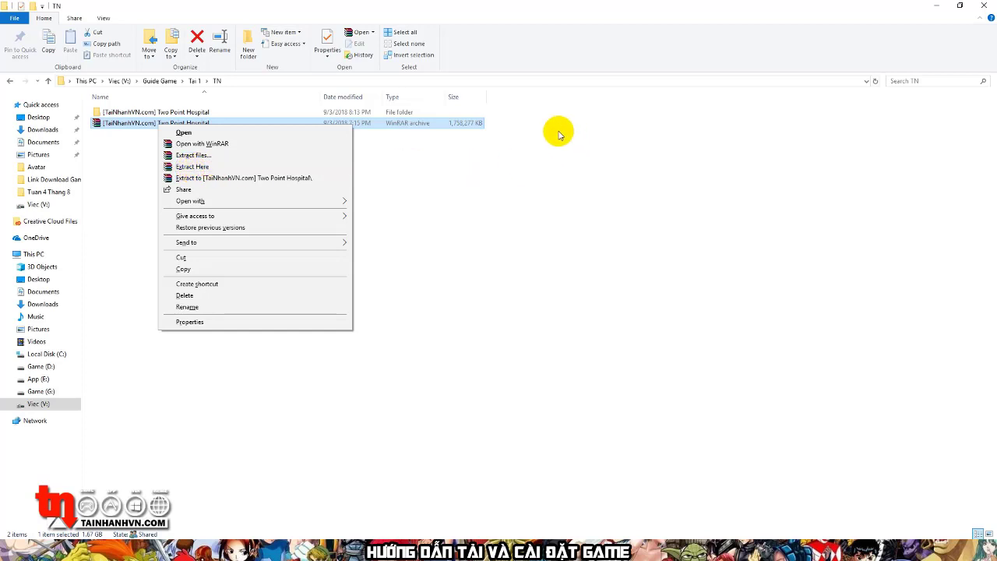
pyautogui.click(524, 107)
# Open the extracted [TaiNhanhVN.com] Two Point Hospital folder and look over its files.
pyautogui.moveTo(519, 105); pyautogui.dragTo(110, 119)
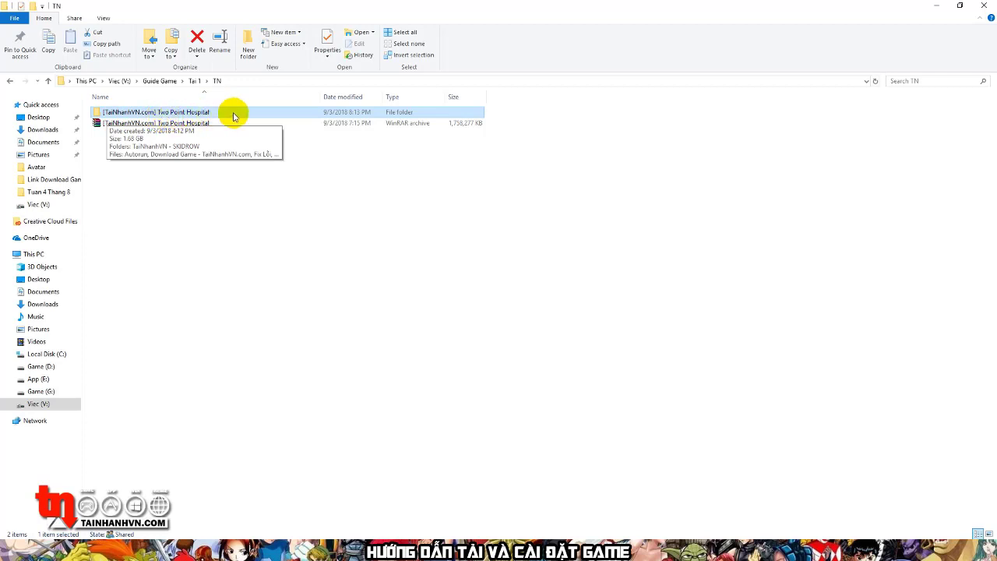
pyautogui.rightClick(137, 113)
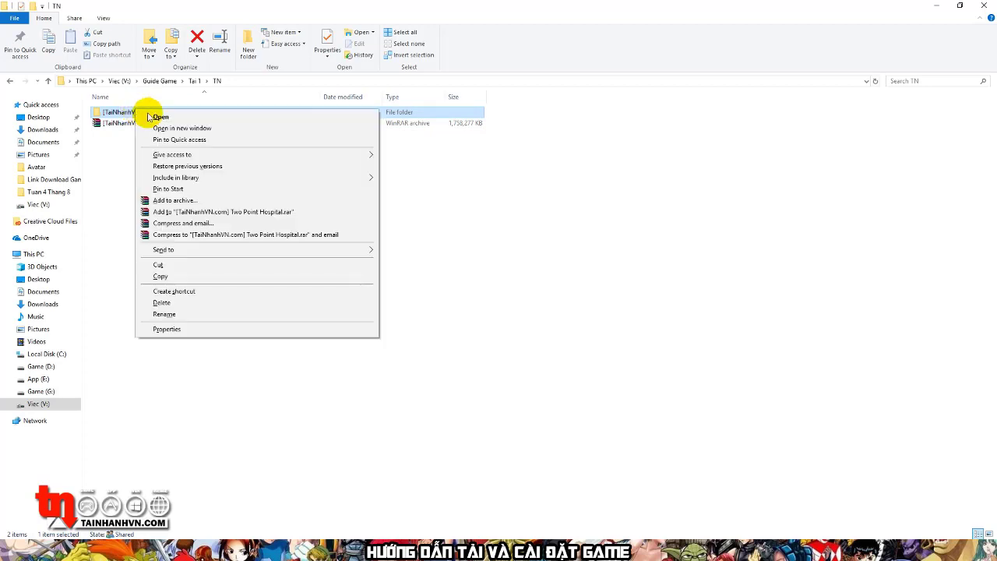
pyautogui.click(172, 115)
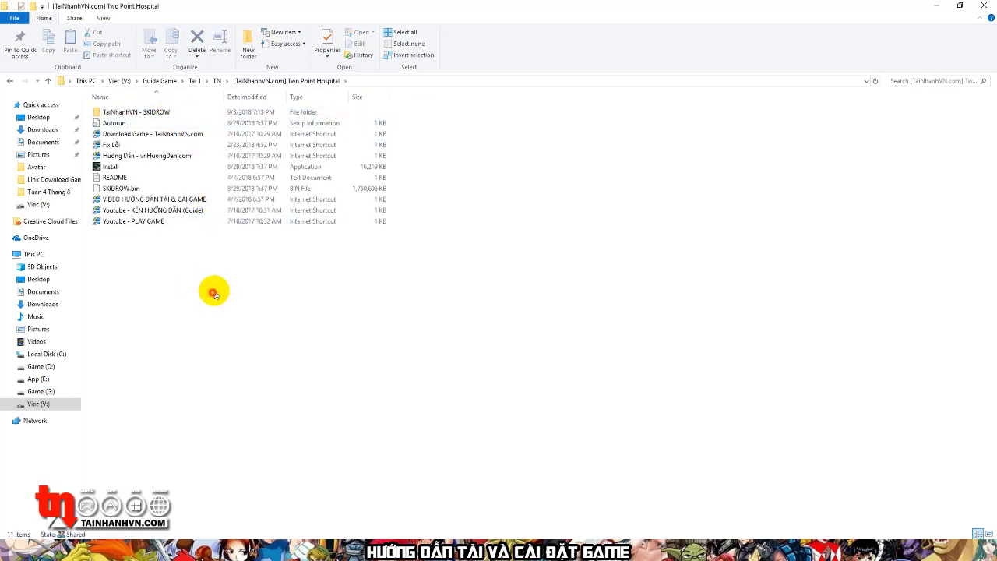
pyautogui.moveTo(213, 293); pyautogui.dragTo(120, 113)
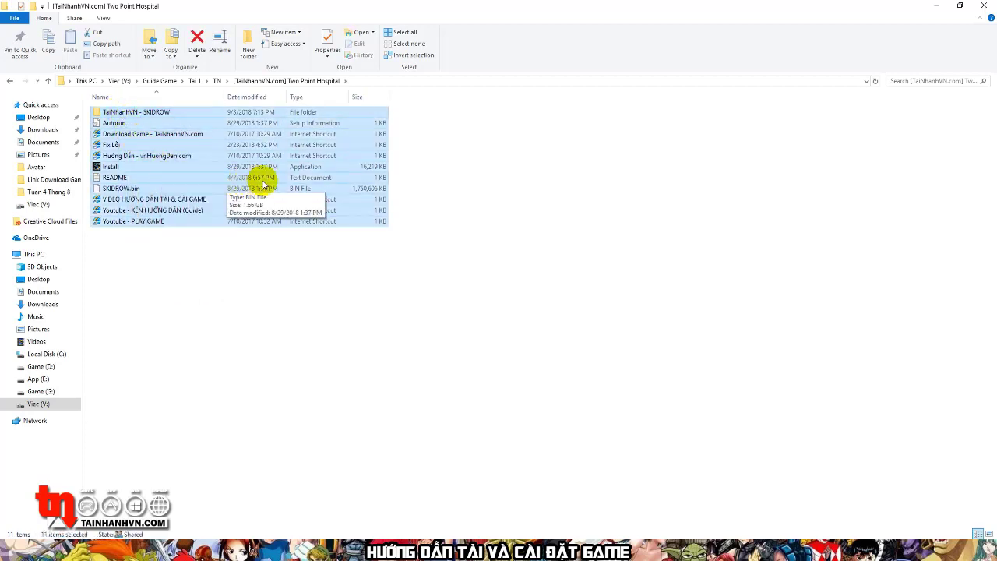
pyautogui.click(408, 162)
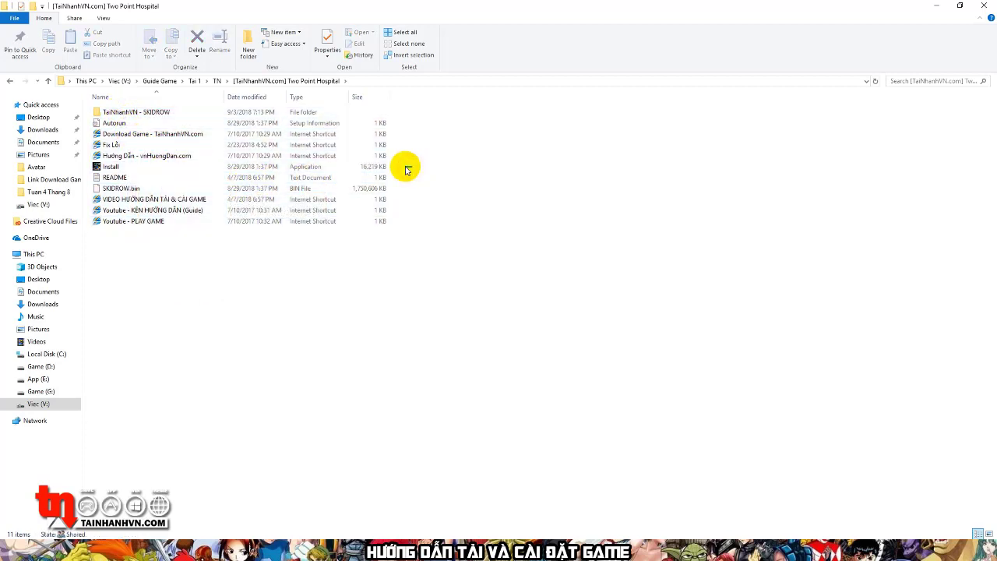
# Run the Install application from the game folder and pause the installer's music.
pyautogui.moveTo(421, 162); pyautogui.dragTo(107, 168)
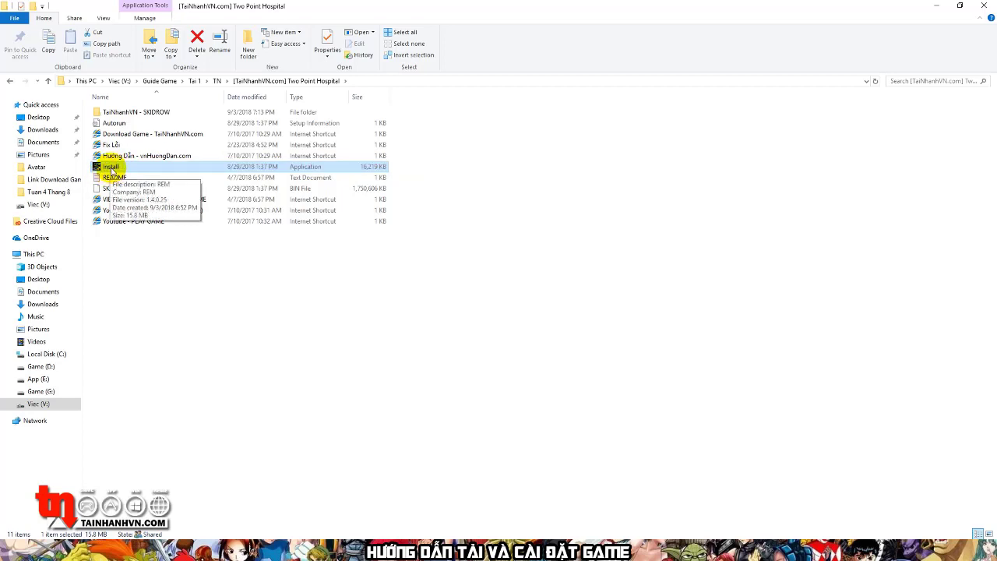
pyautogui.rightClick(110, 166)
pyautogui.click(156, 182)
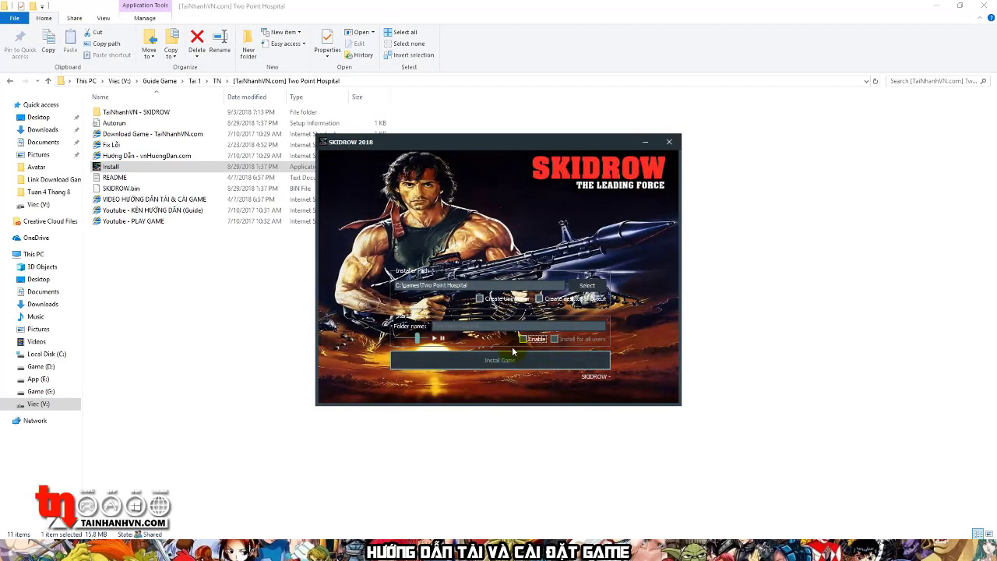
pyautogui.click(441, 340)
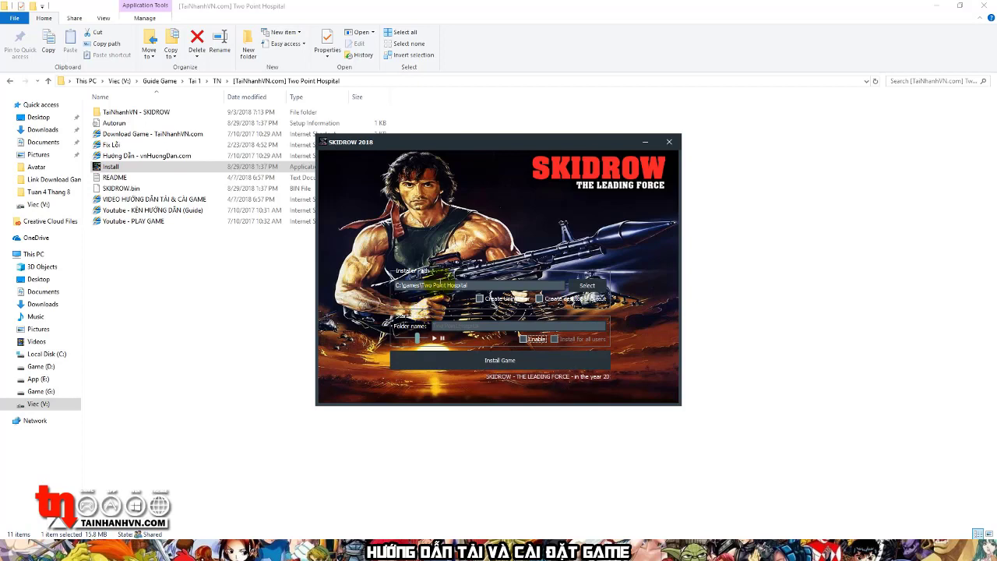
# Set the installer path to G:\Game\Two Point Hospital\ by choosing the Game folder on drive G:.
pyautogui.moveTo(470, 285); pyautogui.dragTo(377, 278)
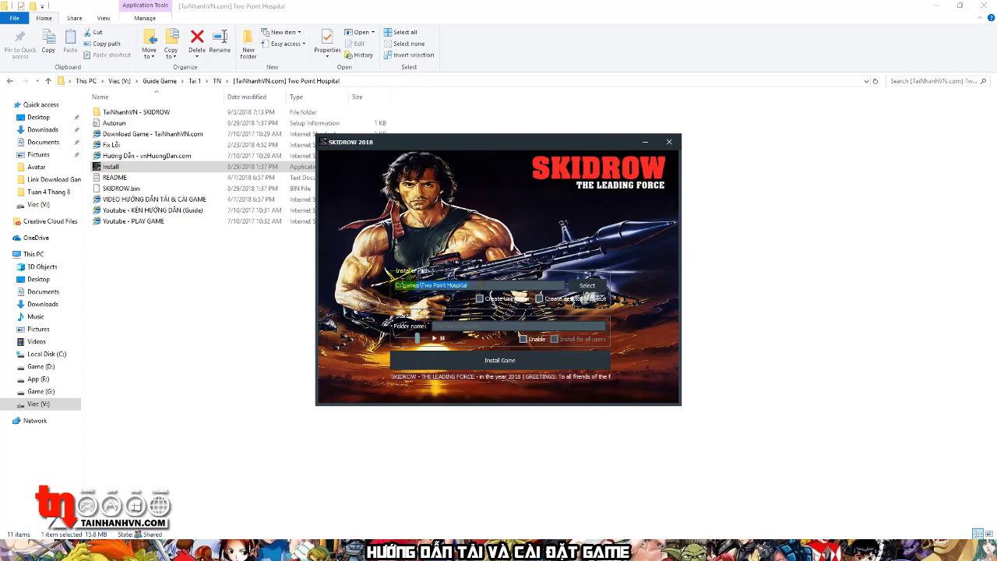
pyautogui.click(398, 285)
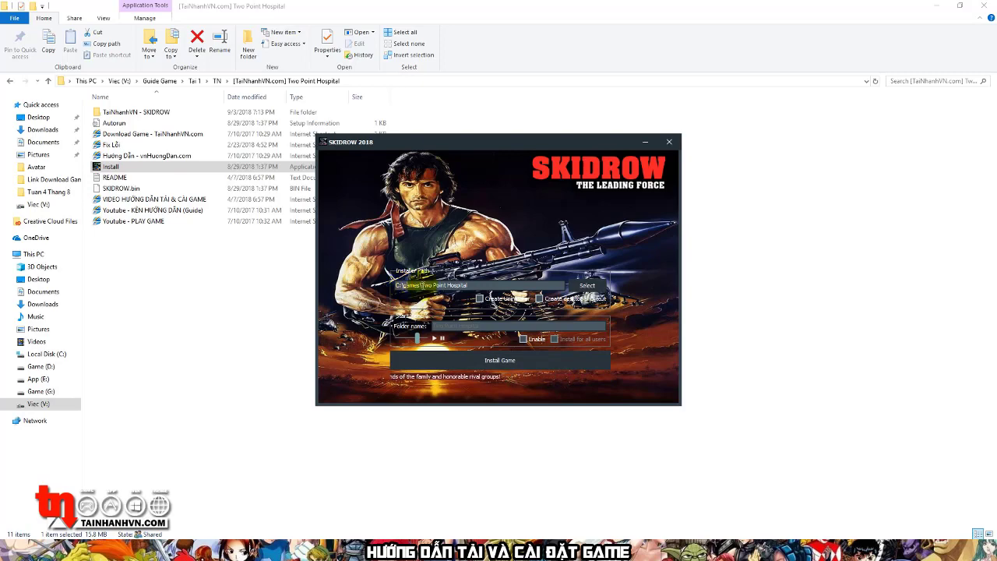
pyautogui.click(591, 288)
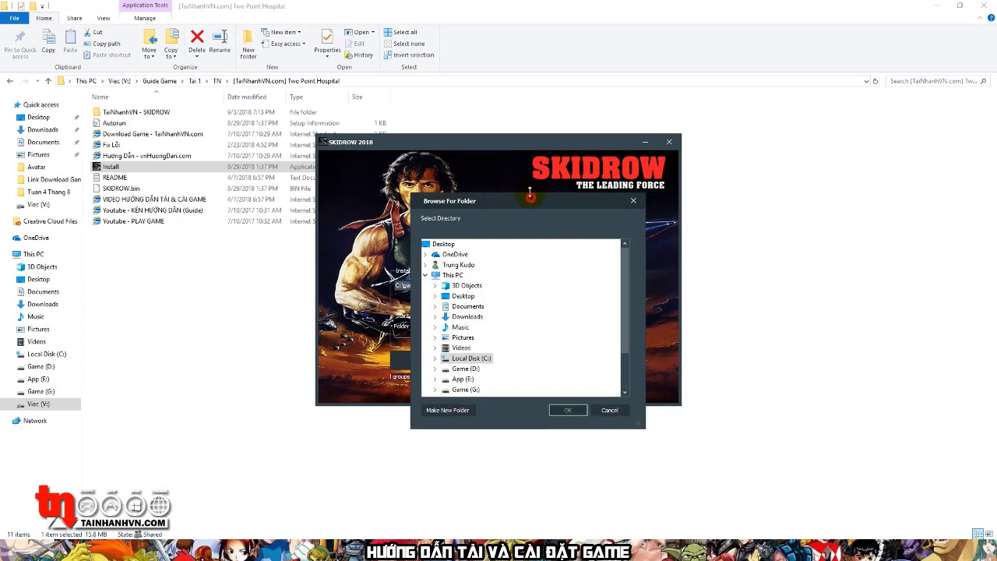
pyautogui.moveTo(529, 191); pyautogui.dragTo(521, 171)
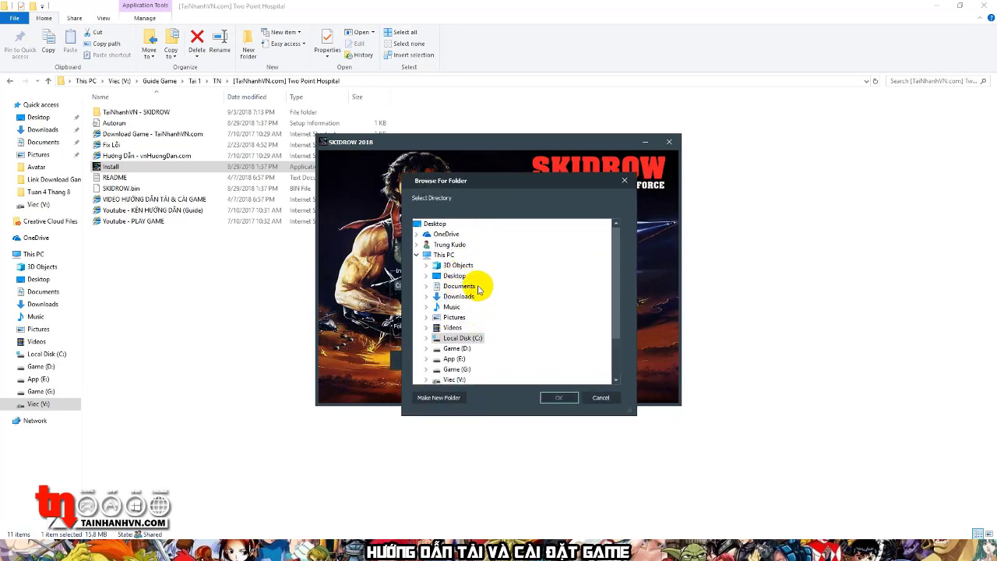
pyautogui.scroll(-2, 475, 294)
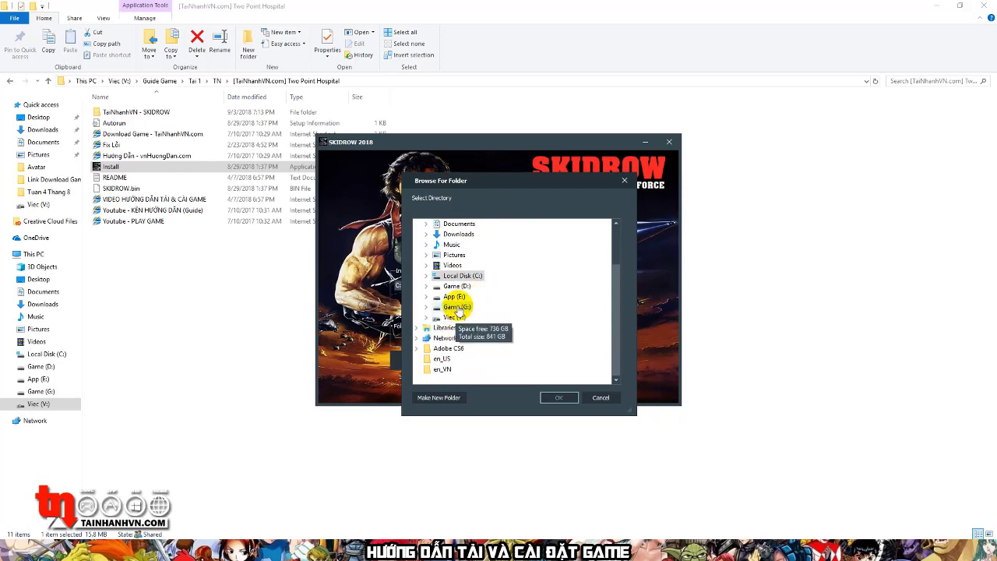
pyautogui.click(457, 307)
pyautogui.doubleClick(460, 320)
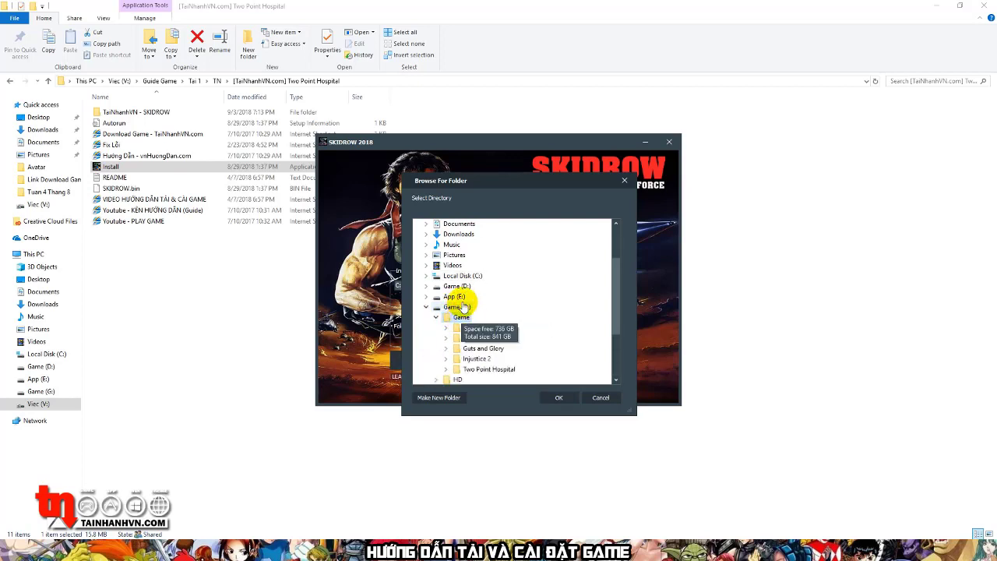
pyautogui.click(555, 399)
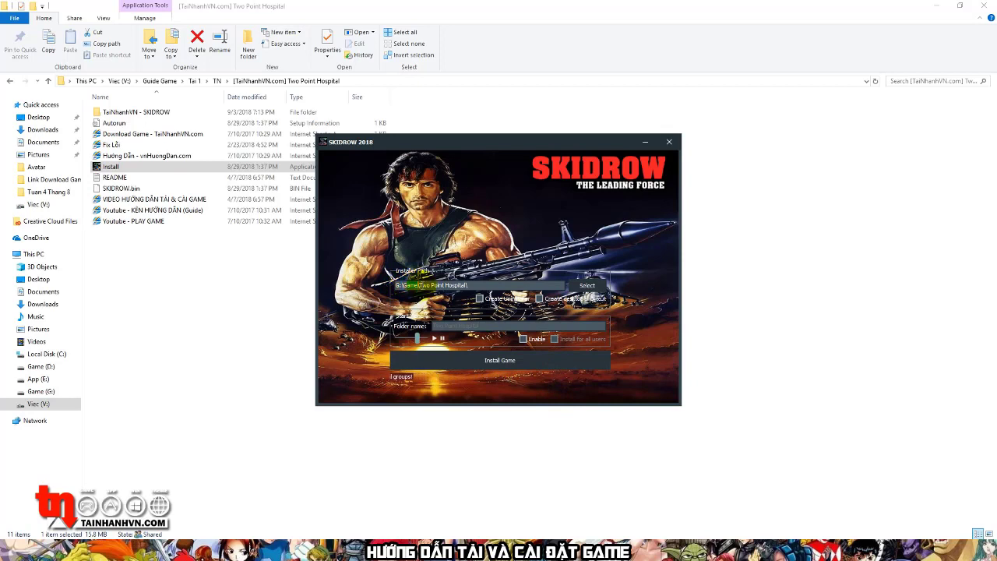
pyautogui.moveTo(419, 285); pyautogui.dragTo(489, 285)
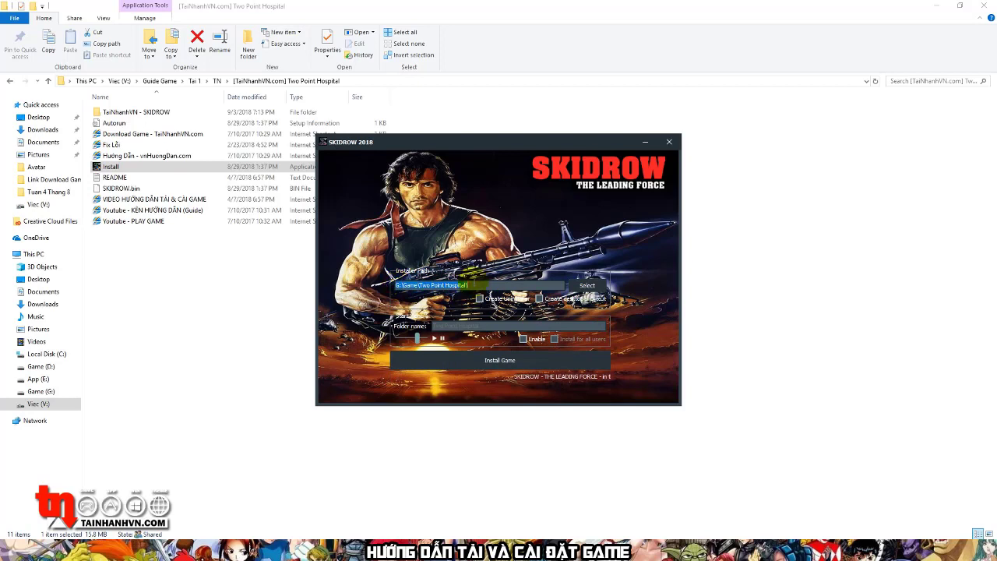
# Install the game, dismiss the completion message and close the installer.
pyautogui.click(514, 363)
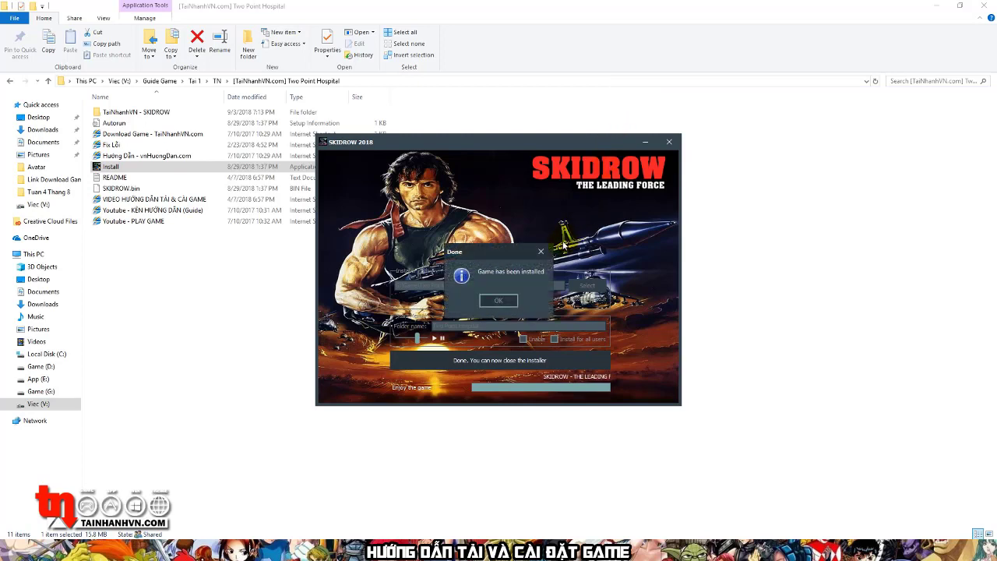
pyautogui.moveTo(517, 258); pyautogui.dragTo(497, 248)
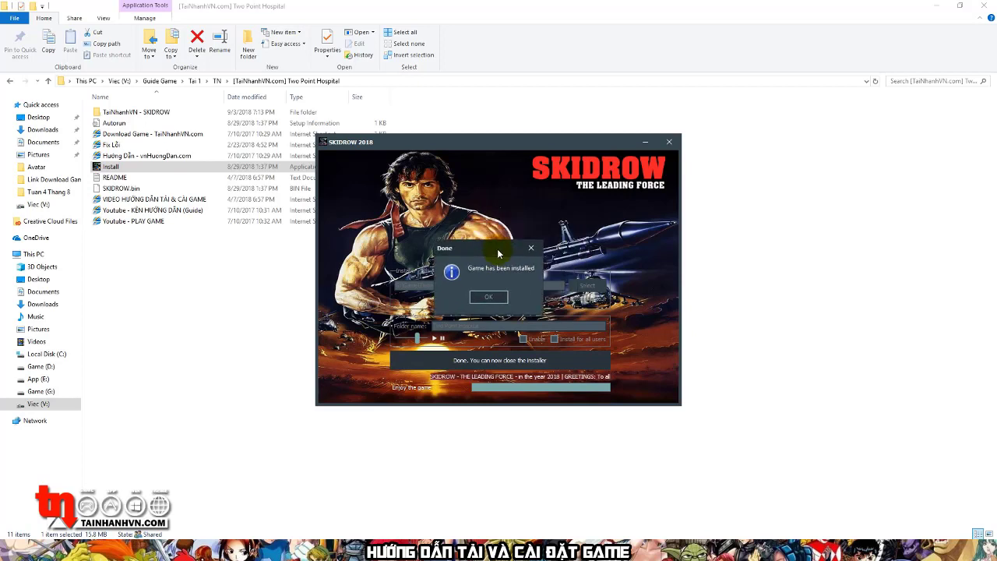
pyautogui.click(493, 297)
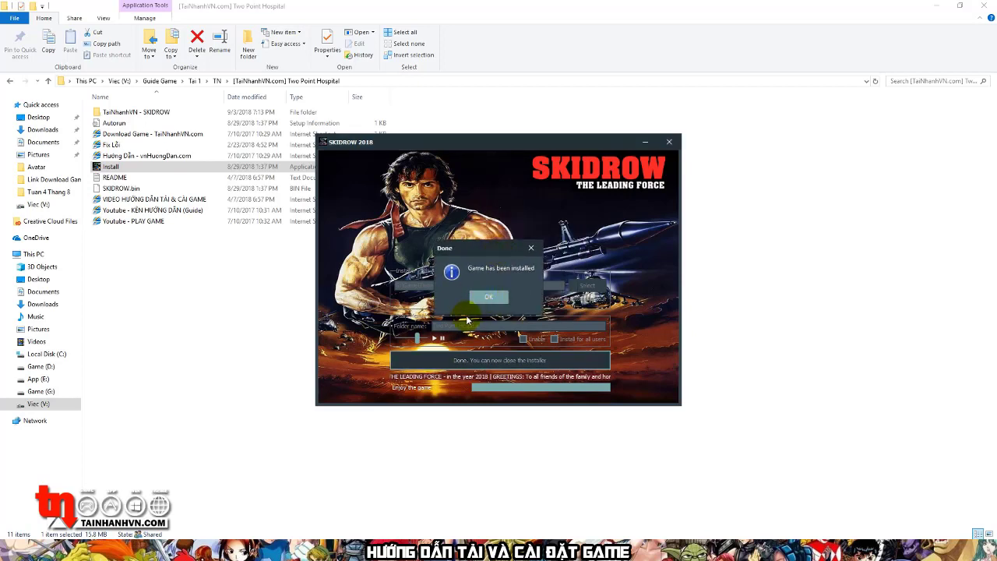
pyautogui.click(463, 364)
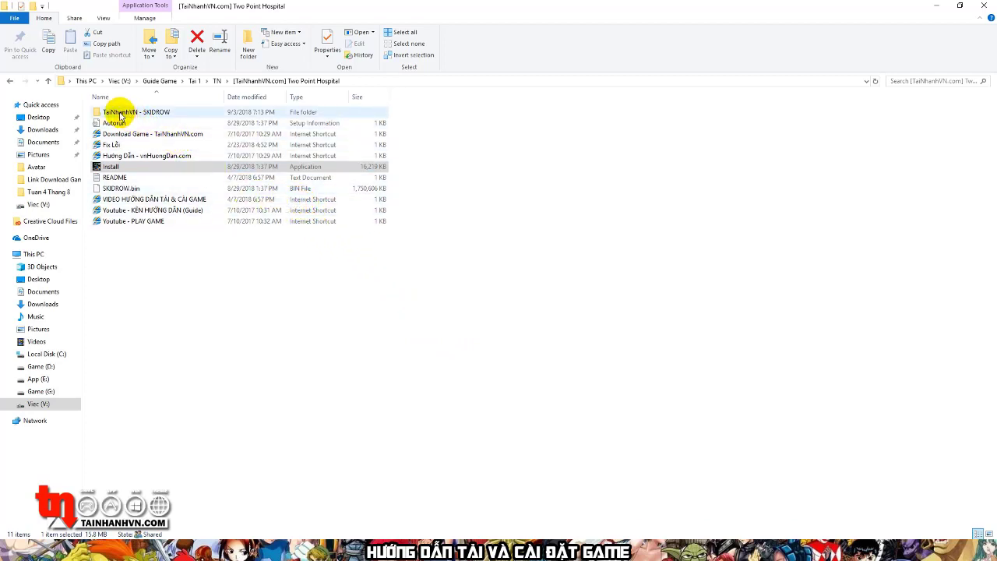
# Open the TaiNhanhVN - SKIDROW folder and copy all of its contents.
pyautogui.moveTo(122, 116)
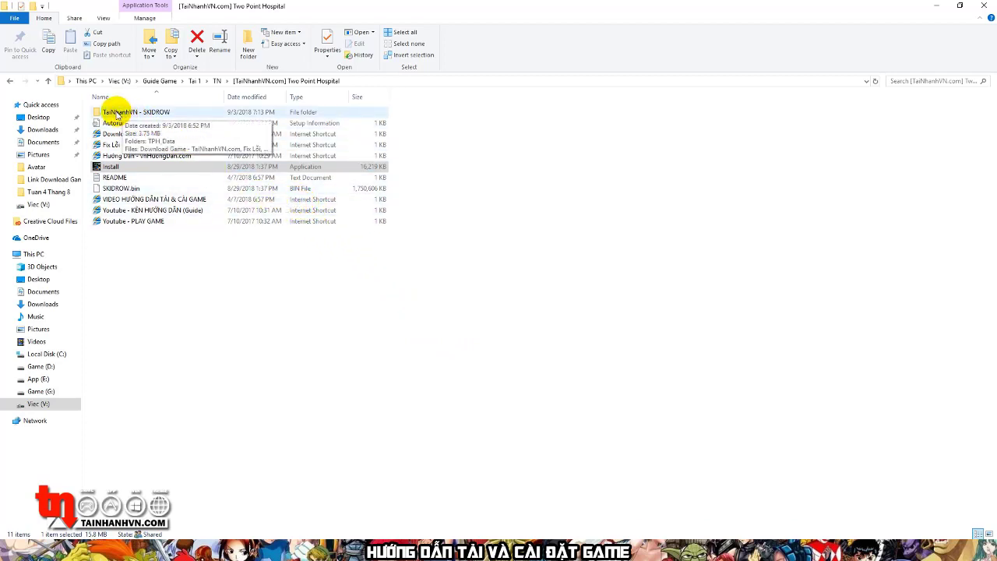
pyautogui.rightClick(152, 112)
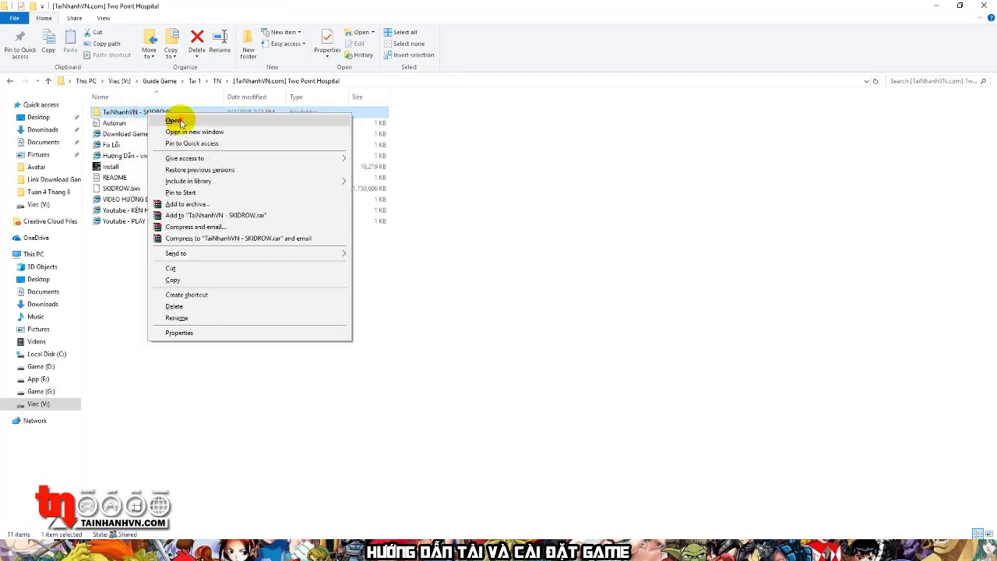
pyautogui.click(179, 123)
pyautogui.moveTo(276, 303); pyautogui.dragTo(120, 107)
pyautogui.moveTo(241, 307); pyautogui.dragTo(91, 100)
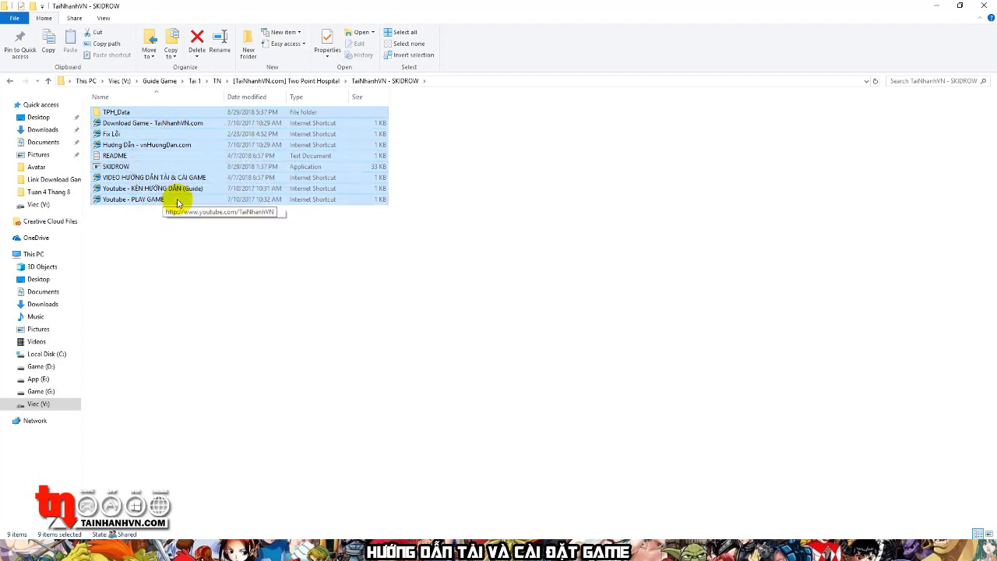
pyautogui.rightClick(191, 150)
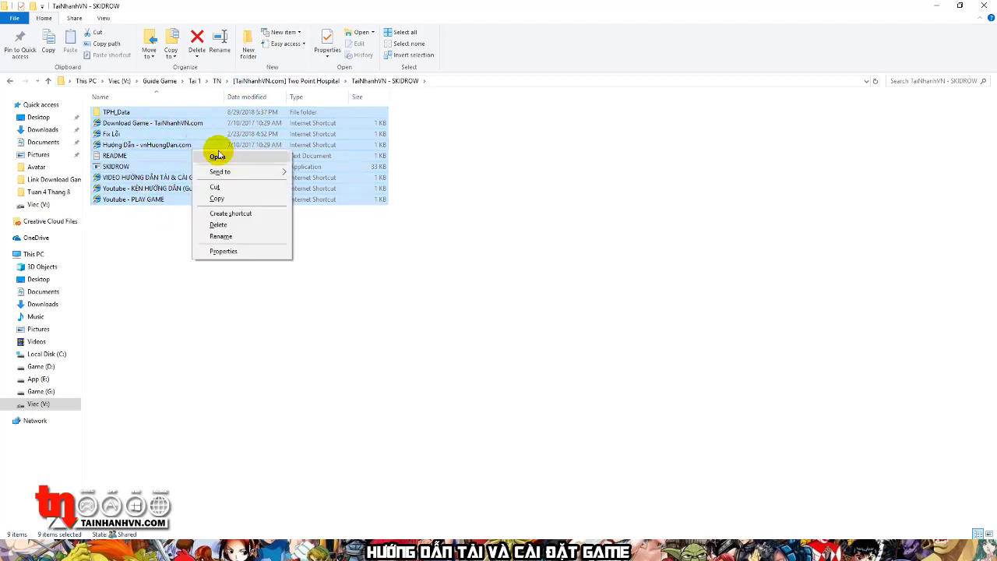
pyautogui.click(215, 200)
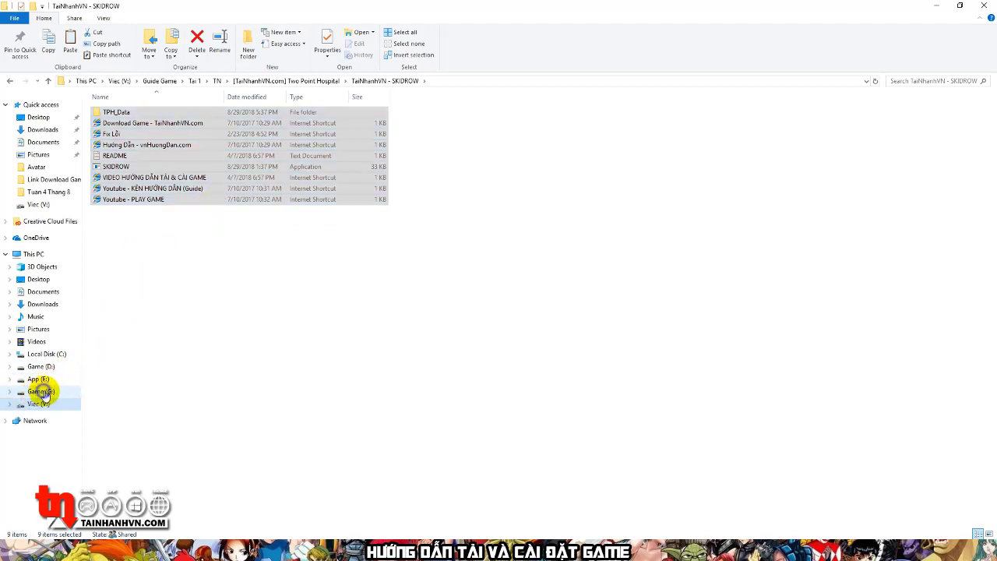
# Open drive G: in a new window and go to the Two Point Hospital folder inside Game.
pyautogui.rightClick(39, 403)
pyautogui.click(100, 197)
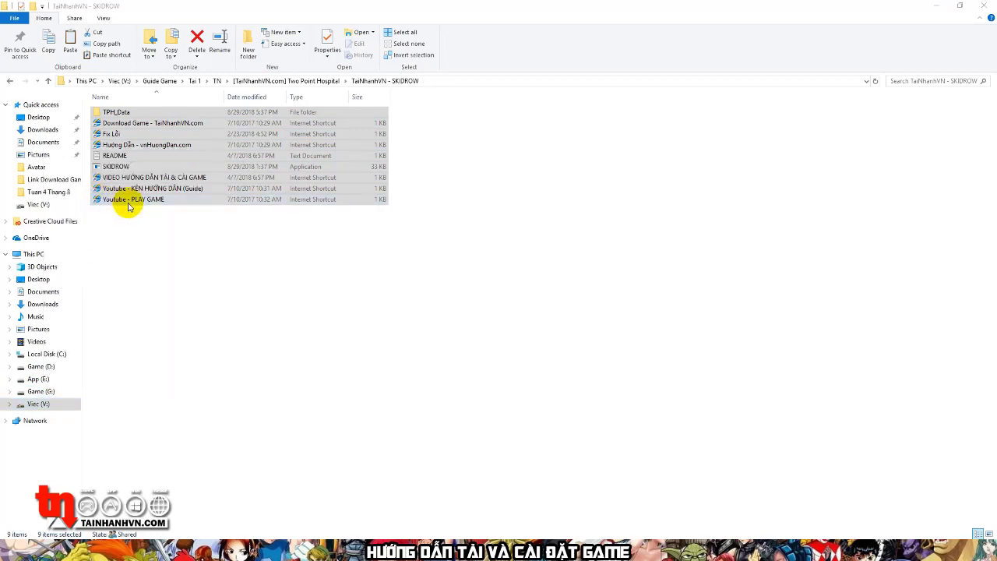
pyautogui.click(108, 111)
pyautogui.rightClick(107, 112)
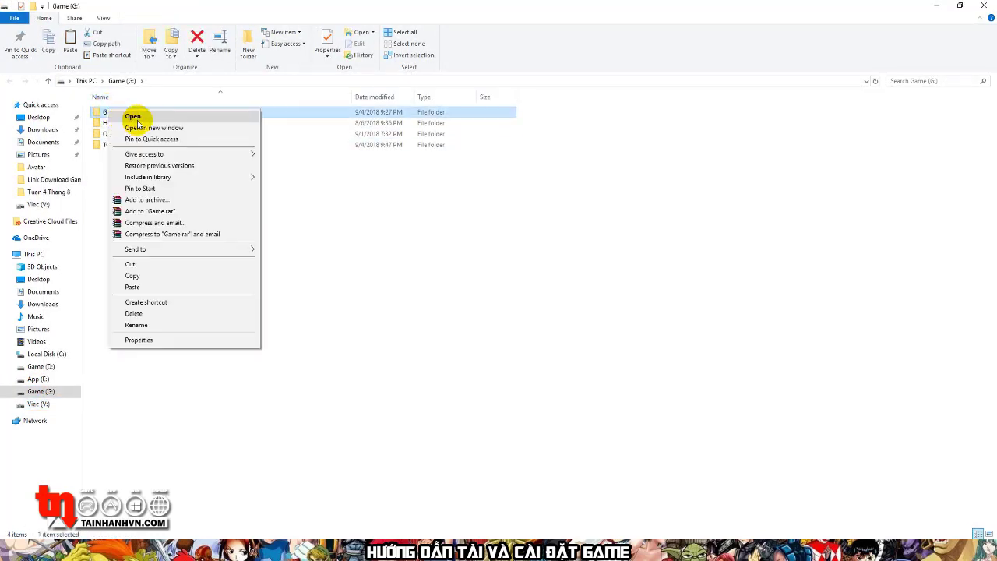
pyautogui.click(129, 114)
pyautogui.moveTo(188, 219); pyautogui.dragTo(109, 153)
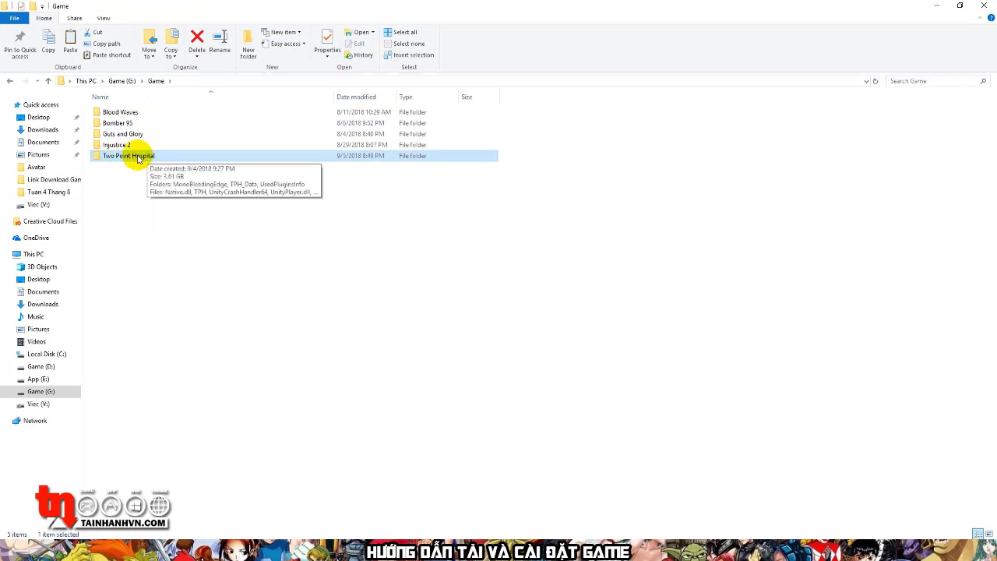
pyautogui.doubleClick(139, 158)
pyautogui.rightClick(139, 158)
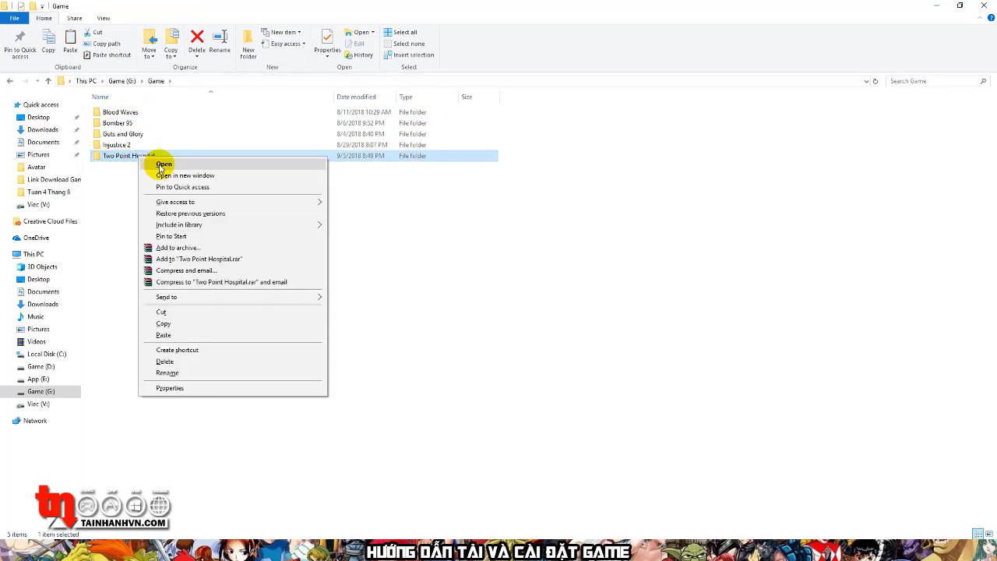
pyautogui.click(159, 163)
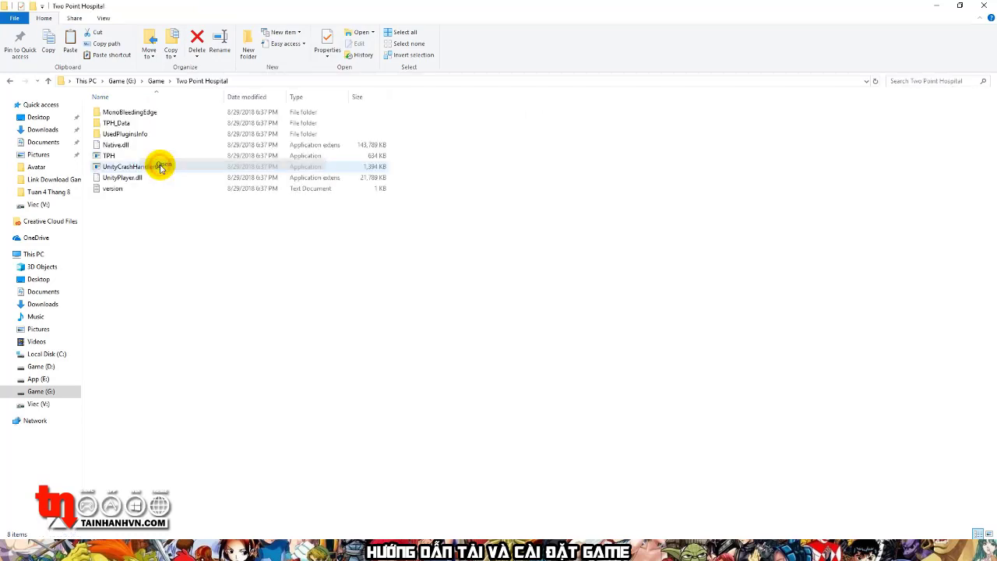
# Paste the copied SKIDROW files into the Two Point Hospital folder, replacing the files with the same names.
pyautogui.rightClick(193, 234)
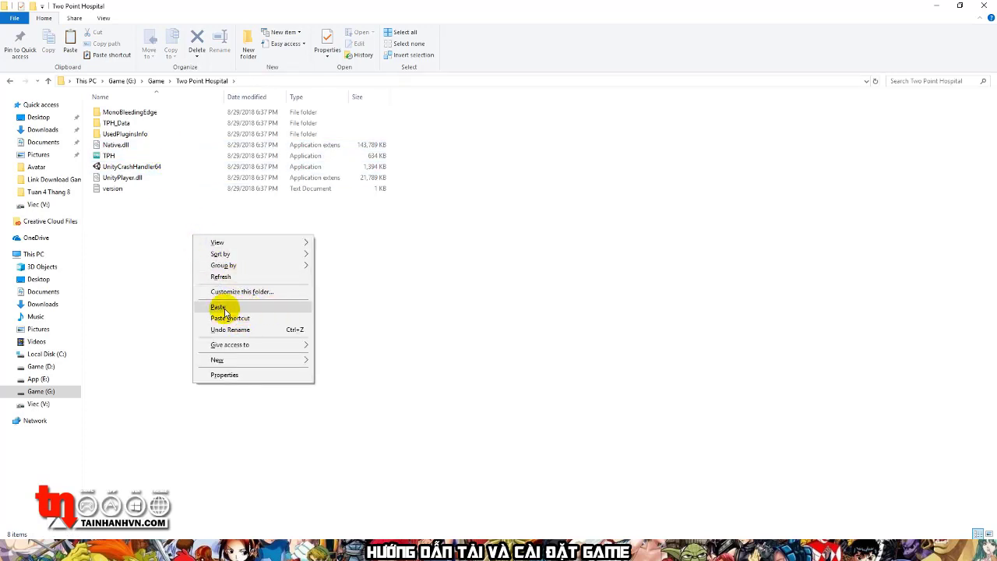
pyautogui.click(219, 307)
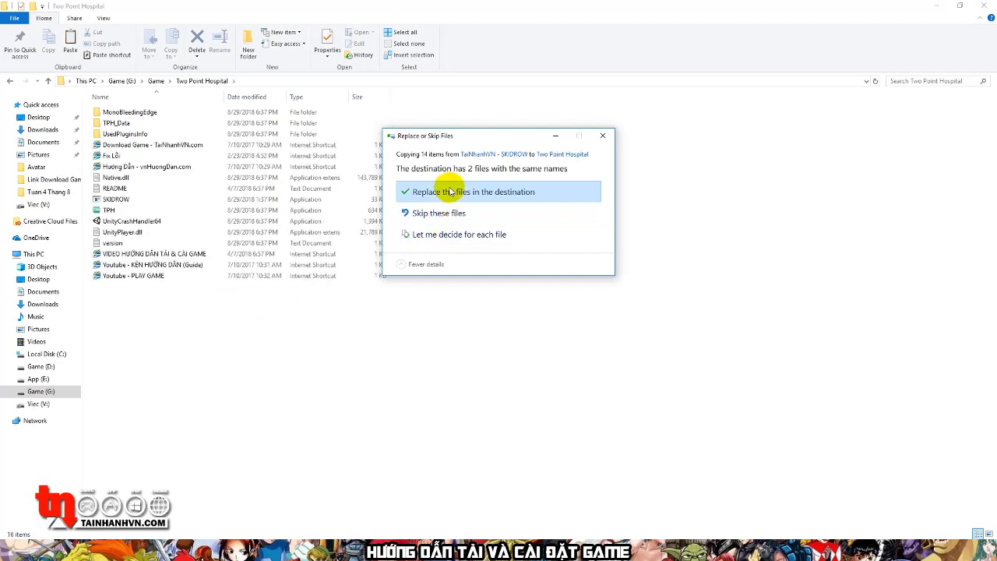
pyautogui.moveTo(470, 136)
pyautogui.mouseDown()
pyautogui.moveTo(447, 187)
pyautogui.moveTo(460, 138)
pyautogui.mouseUp()
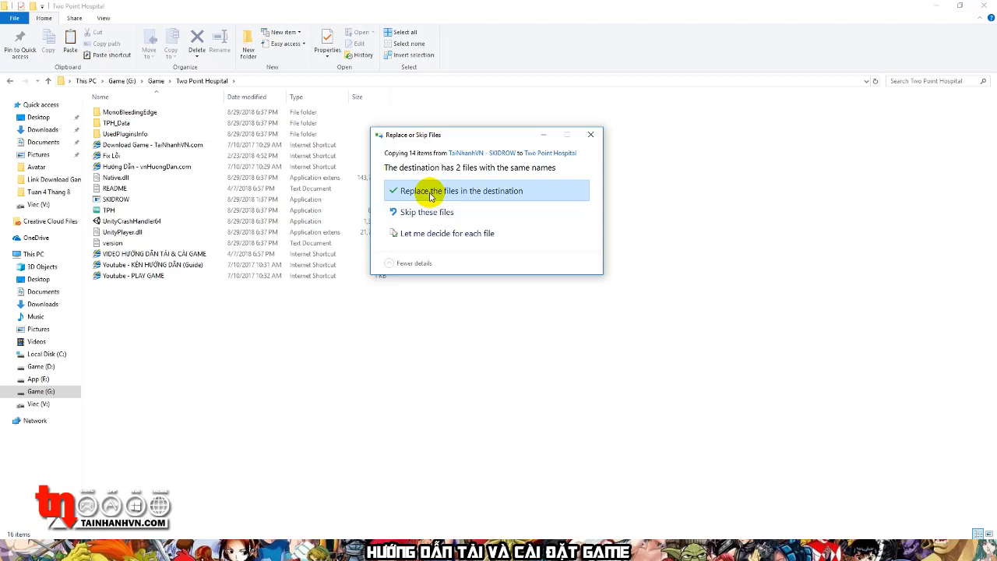
pyautogui.click(430, 193)
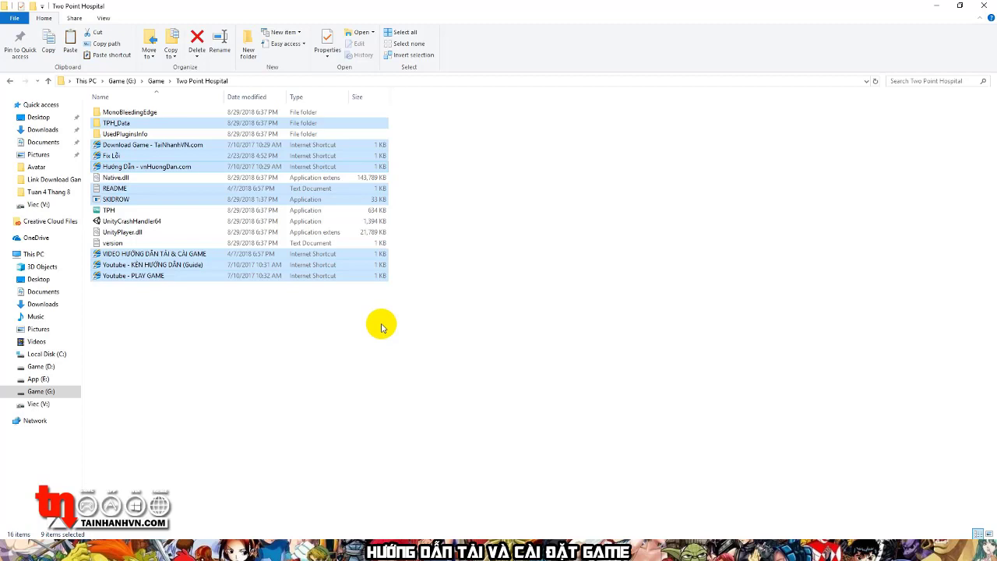
# Run the TPH application from the Two Point Hospital folder as administrator.
pyautogui.click(323, 211)
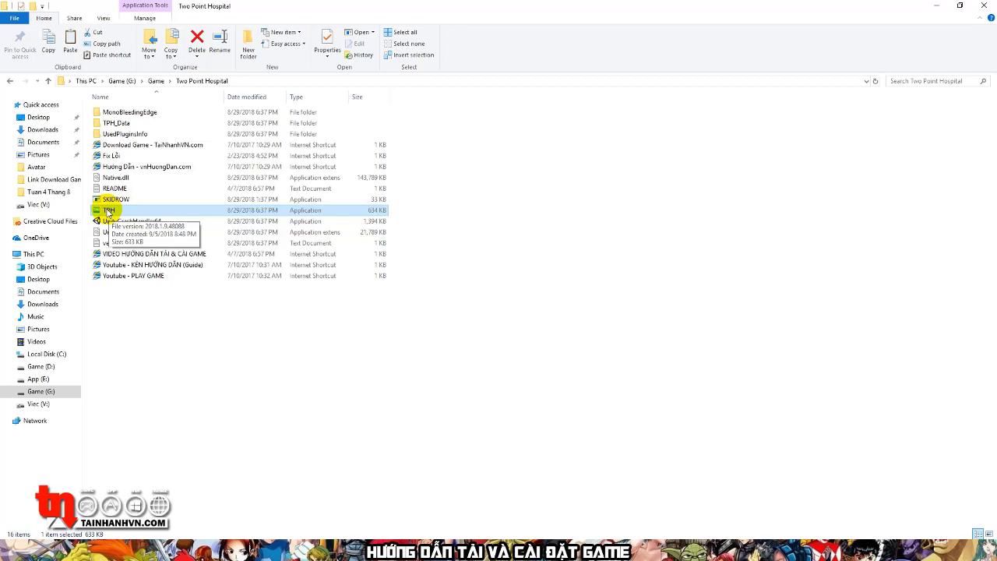
pyautogui.rightClick(108, 211)
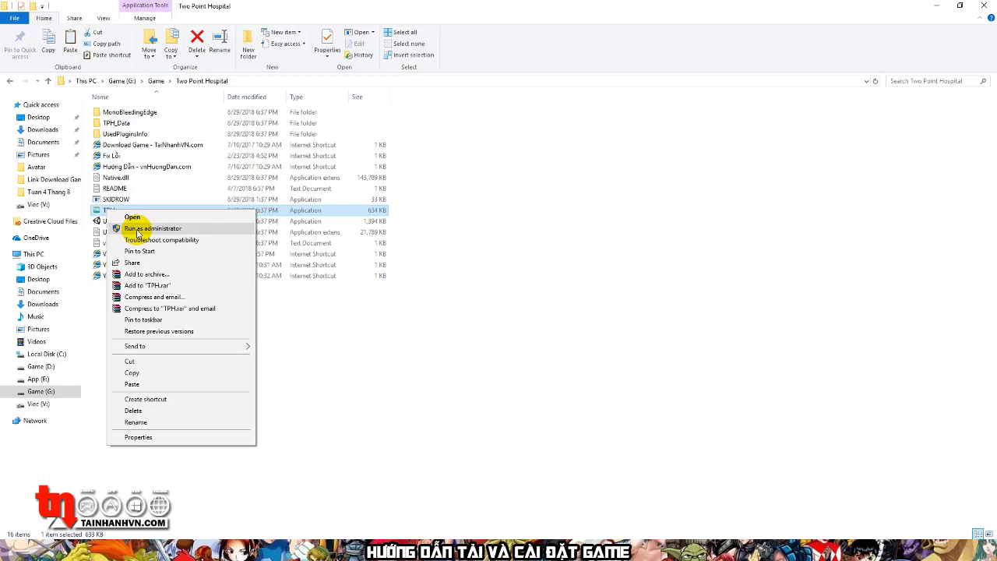
pyautogui.click(137, 229)
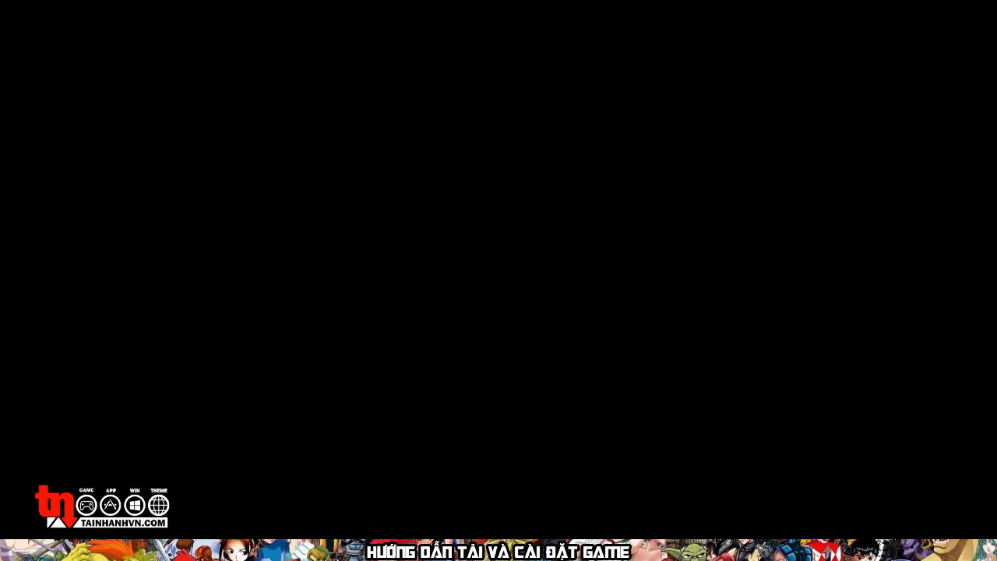